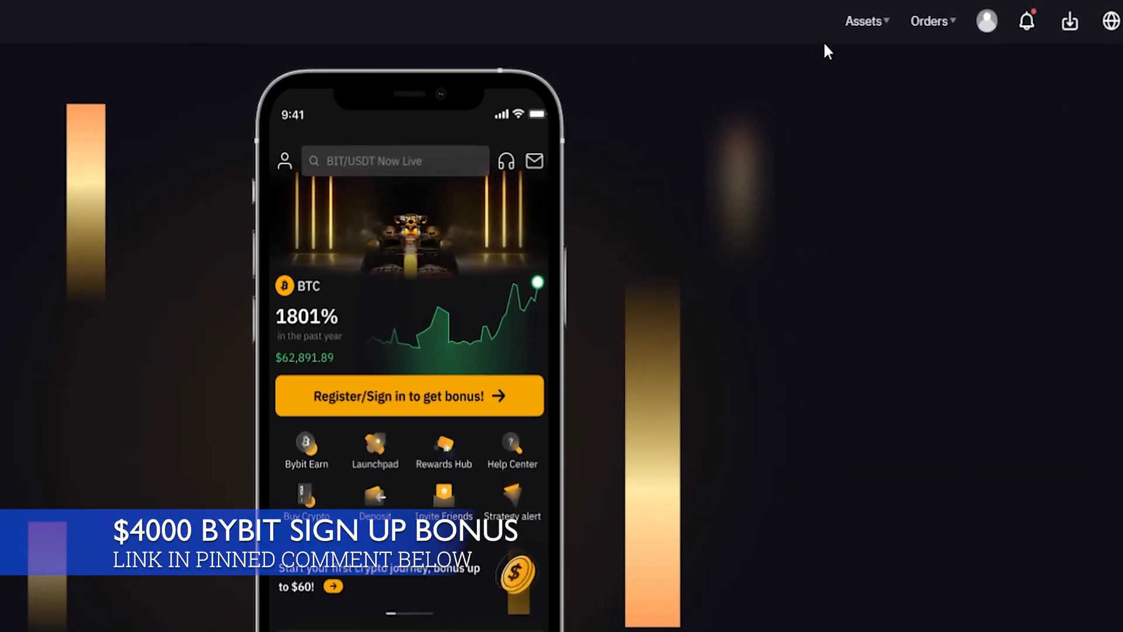
- Open the Spot assets page from the Assets menu
mouse_move(860, 32)
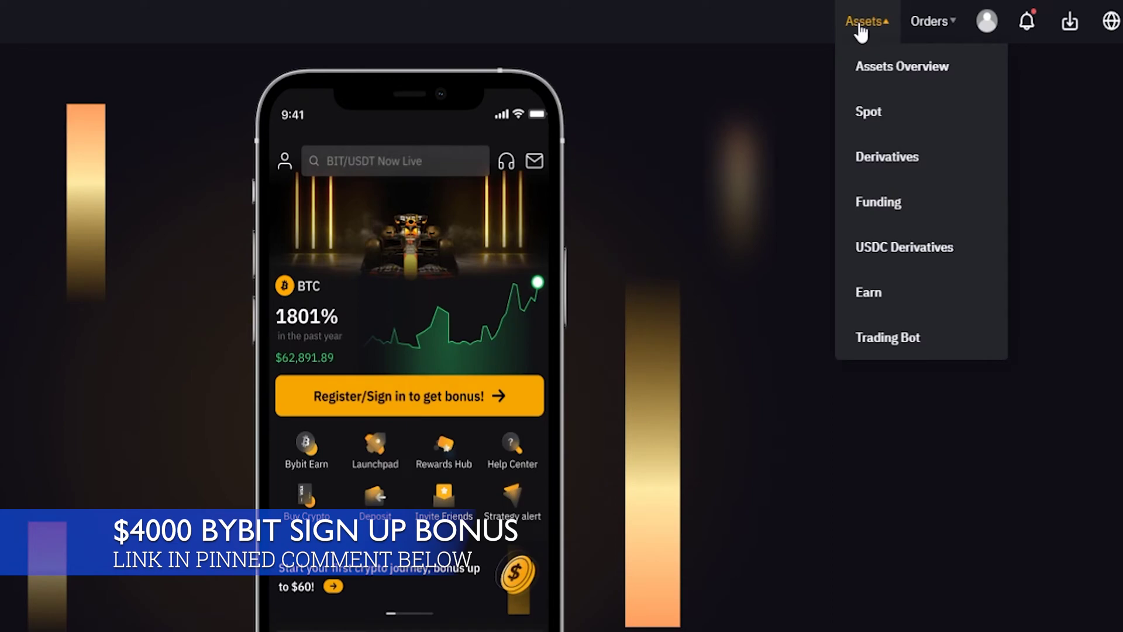
left_click(868, 108)
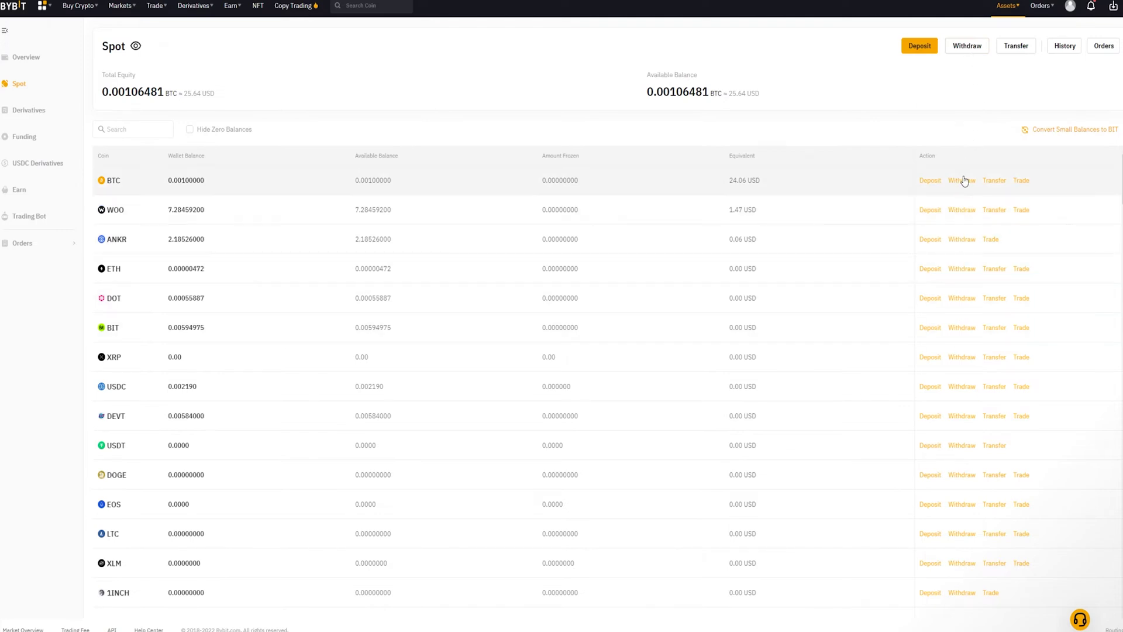
- Start a withdrawal from the Spot account and choose BTC as the coin
left_click(965, 49)
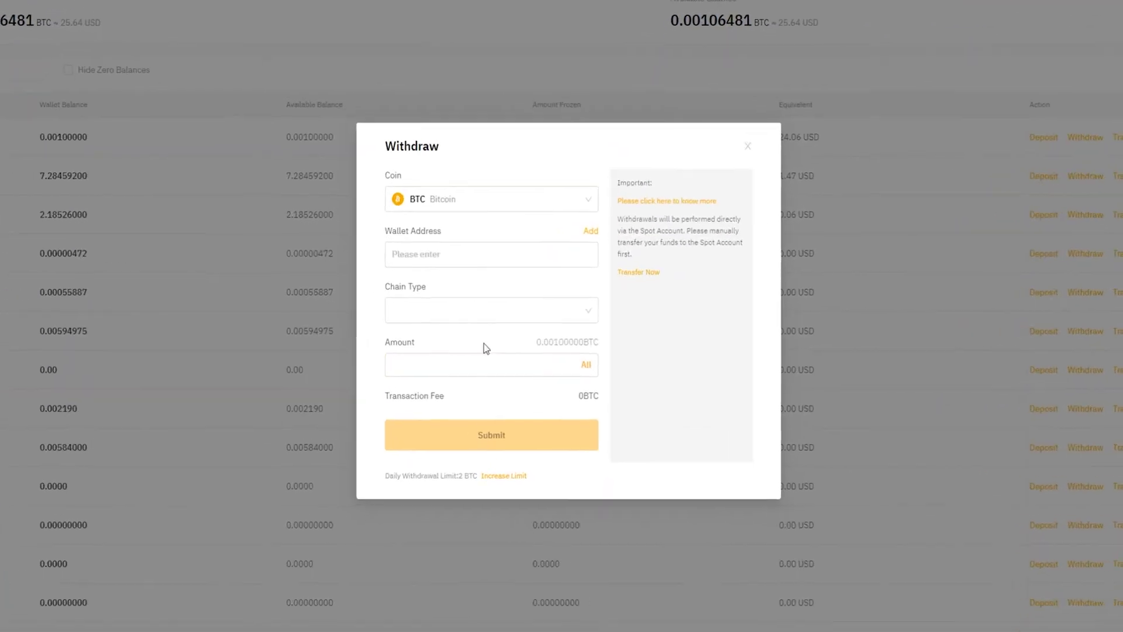
left_click(438, 177)
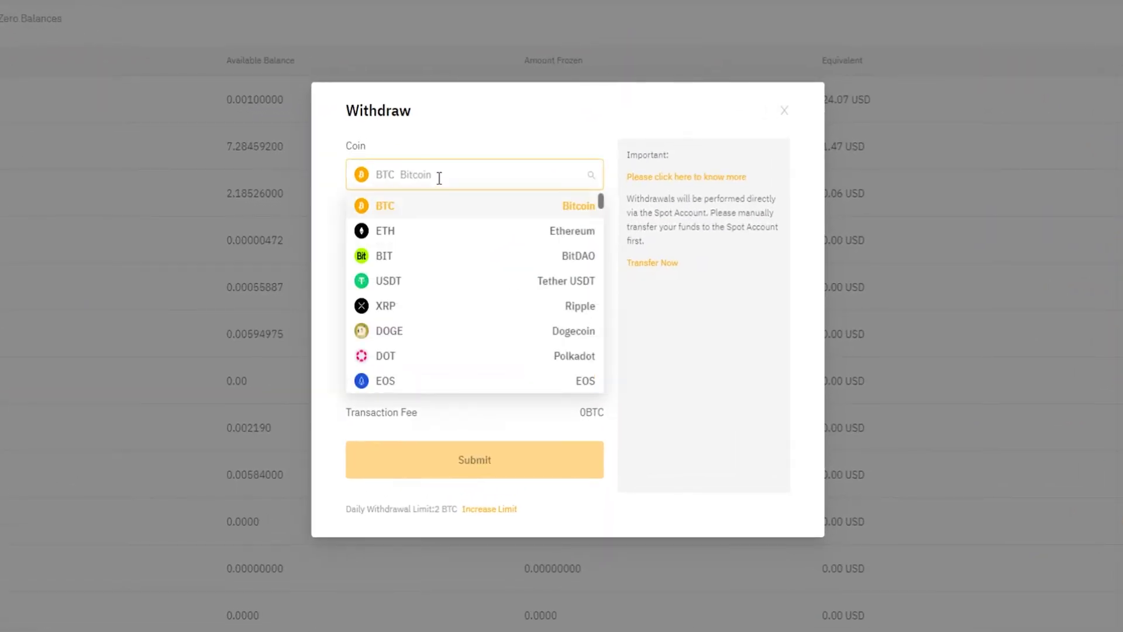
scroll(459, 238, "down", 6)
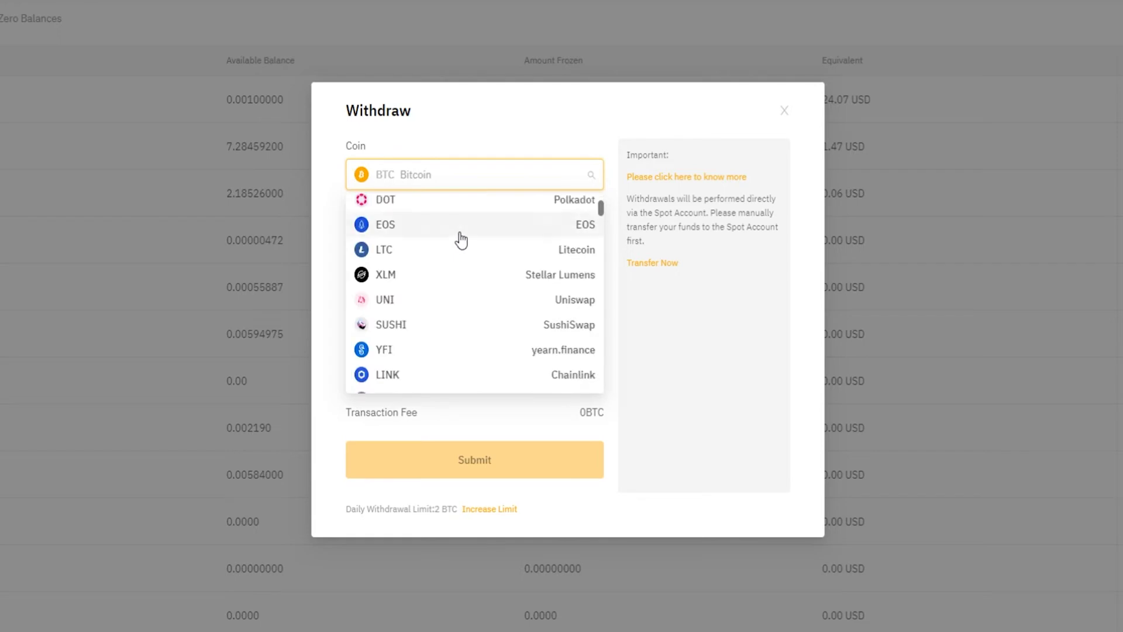
scroll(466, 263, "up", 6)
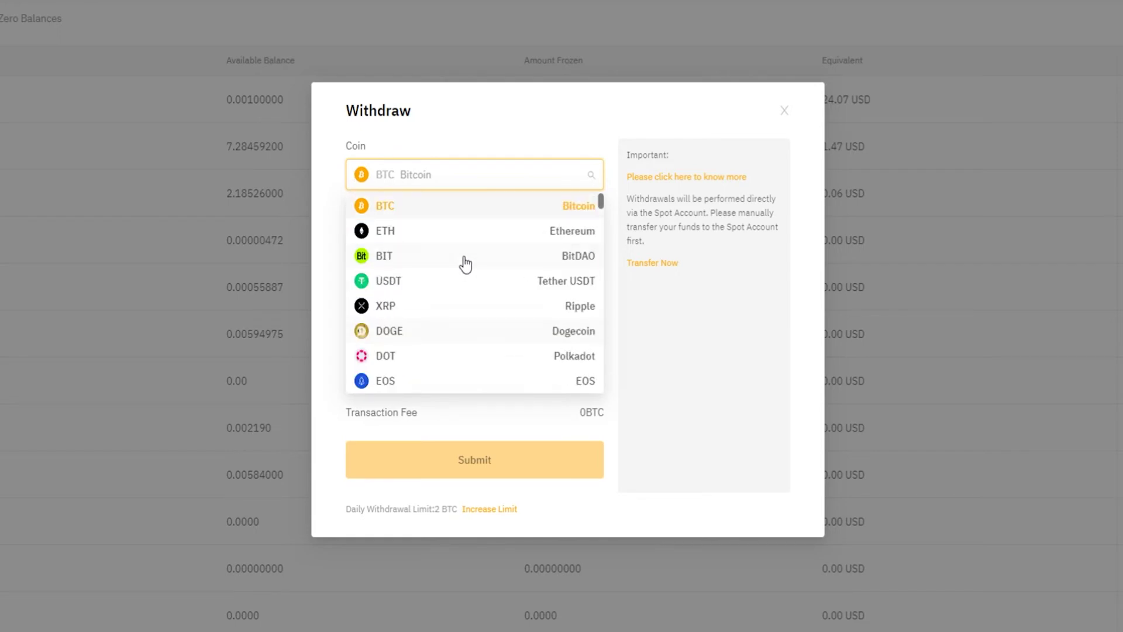
left_click(446, 210)
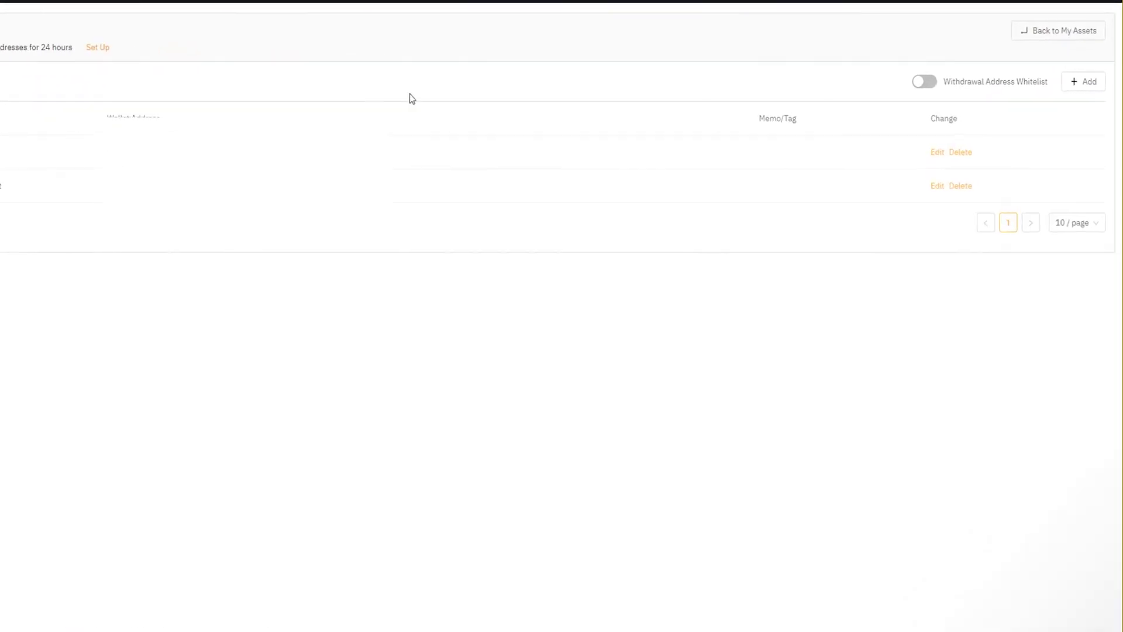
- Add a new address-book entry and set its asset to BTC Bitcoin
left_click(1080, 86)
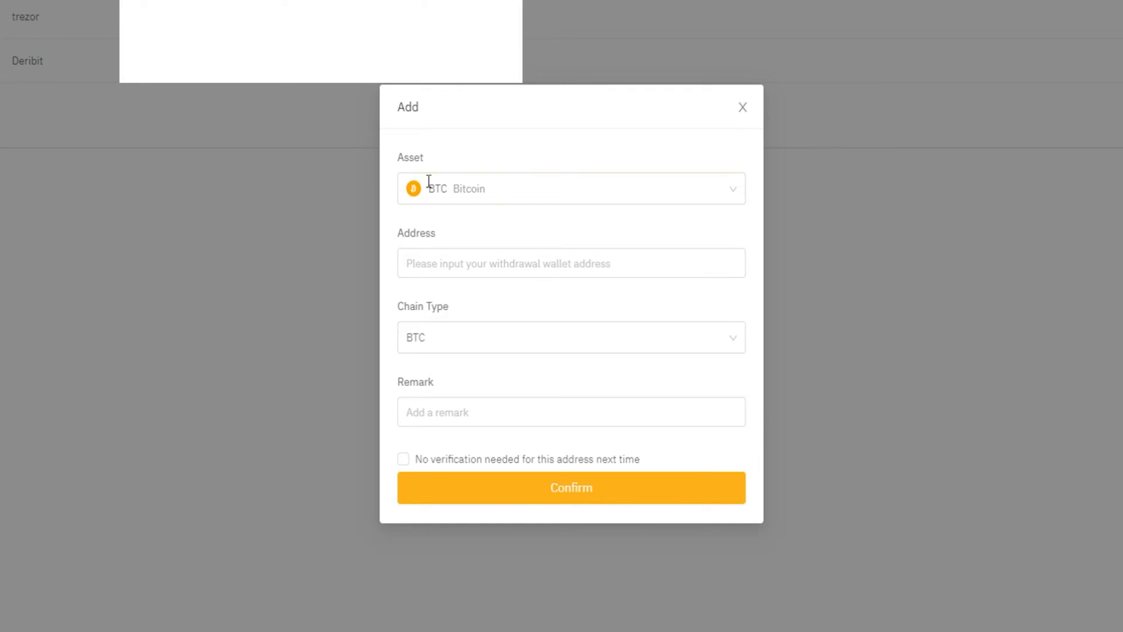
left_click(488, 188)
scroll(502, 270, "down", 3)
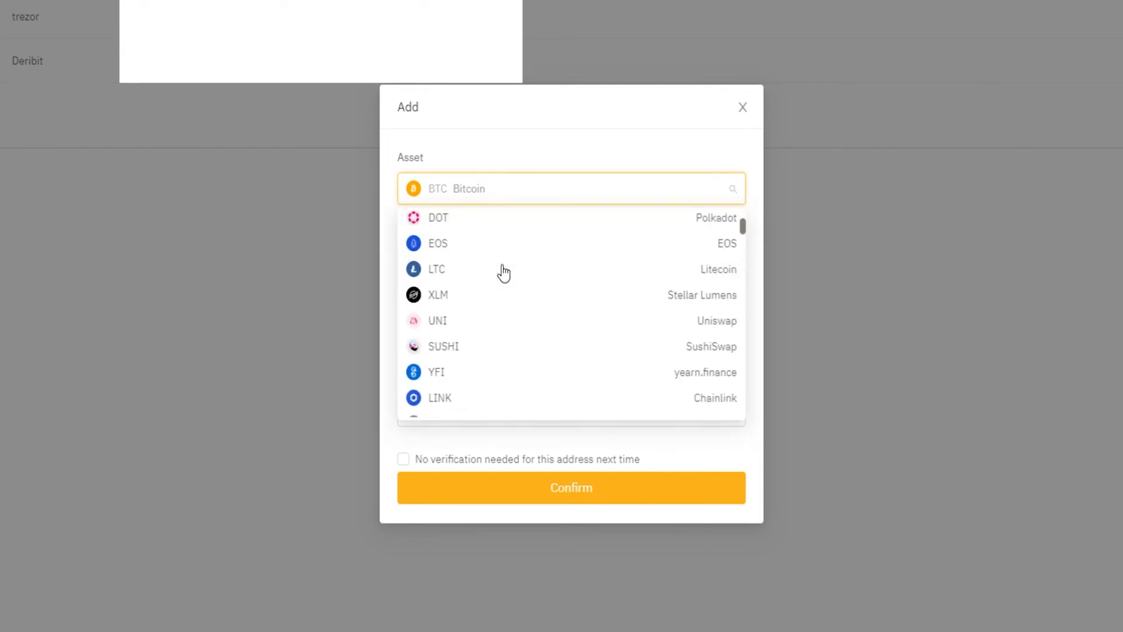
scroll(502, 273, "down", 3)
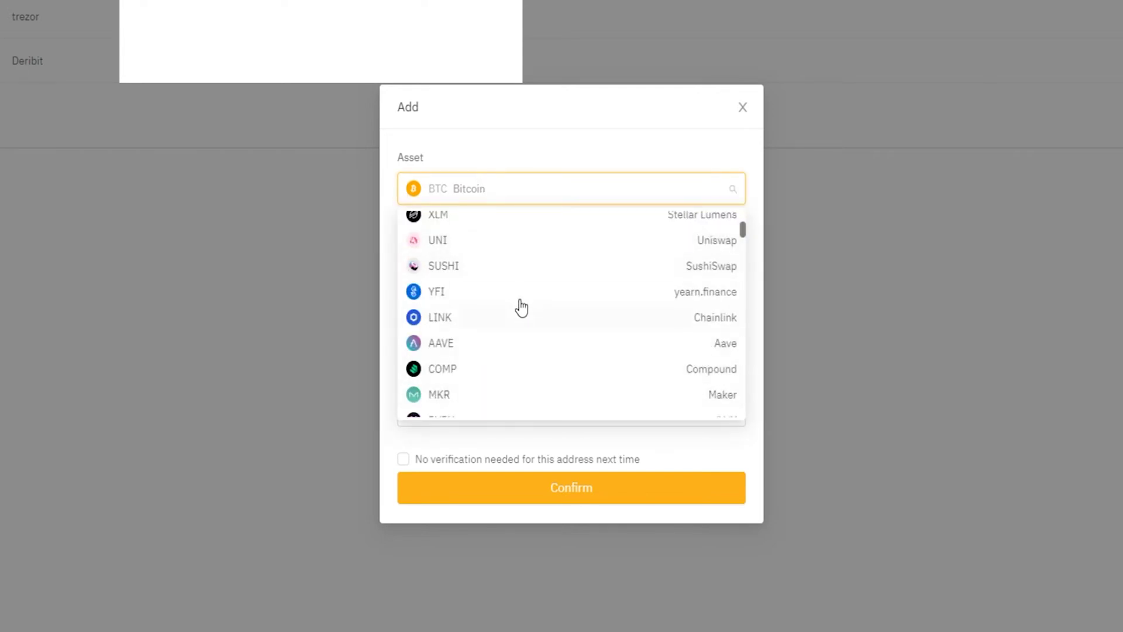
scroll(521, 299, "up", 6)
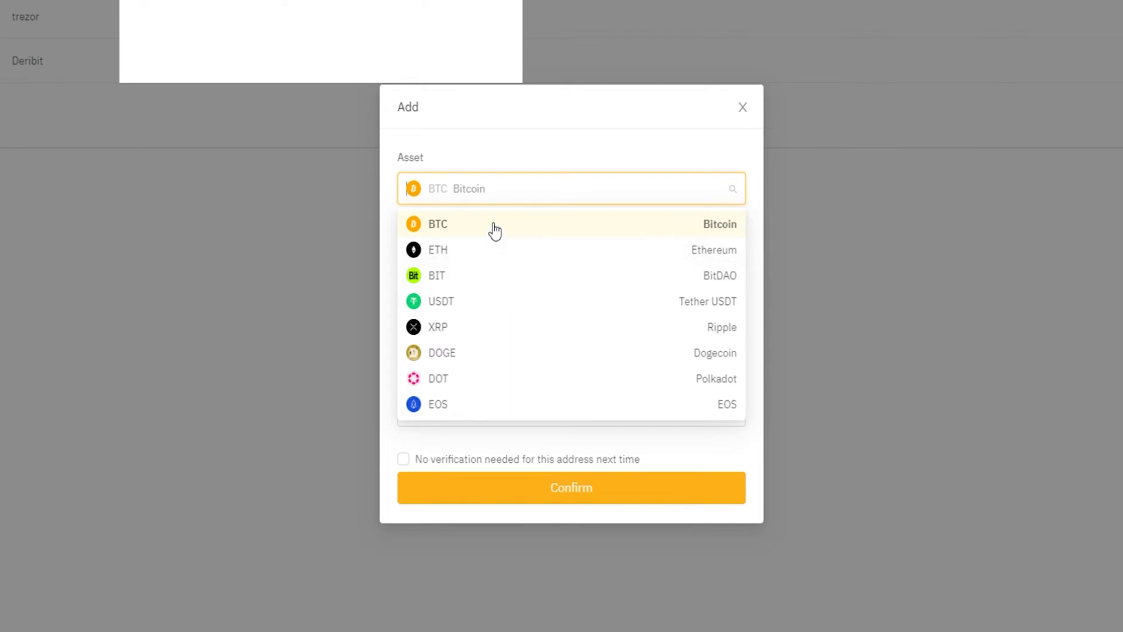
left_click(495, 228)
- Paste the wallet address, set chain type BTC, add remark 'coinbase', and confirm the entry
left_click(421, 264)
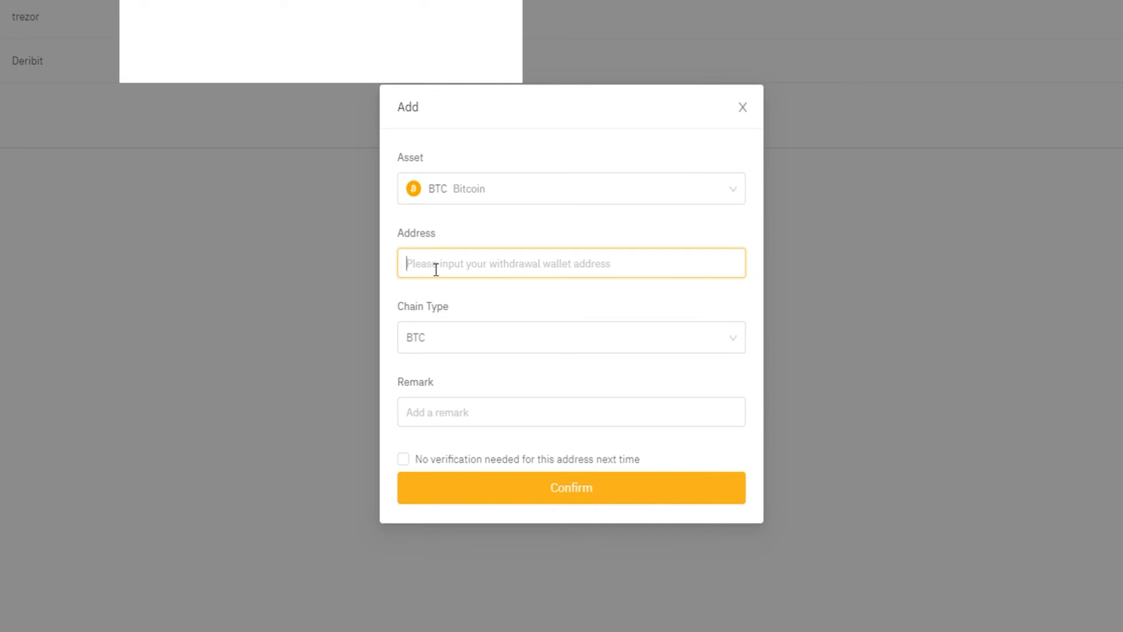
key("ctrl+v")
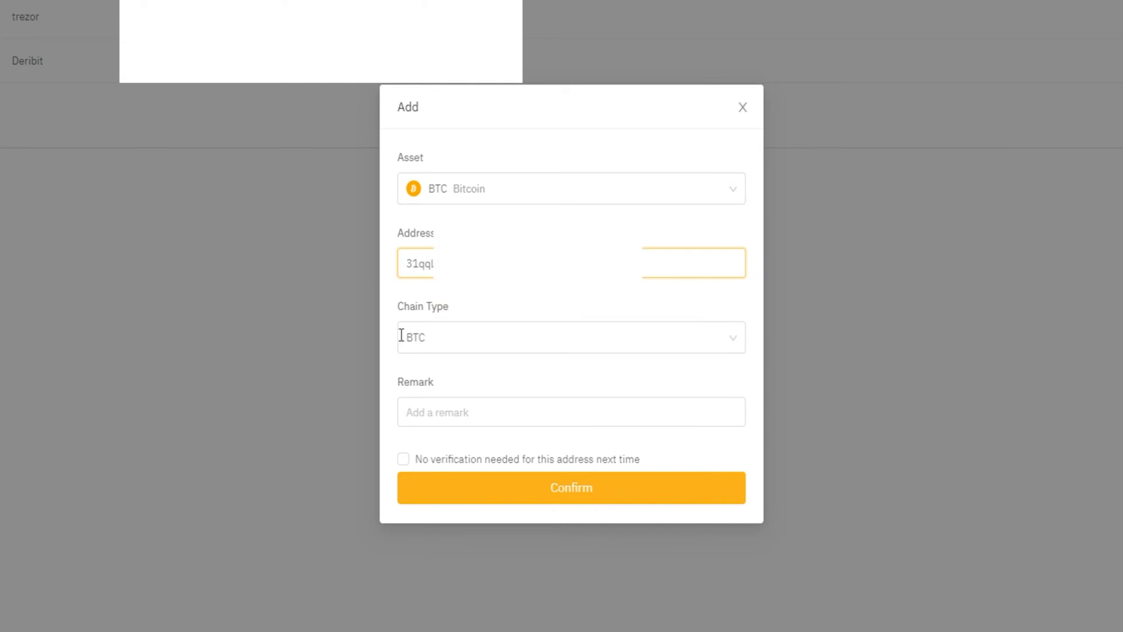
left_click(441, 343)
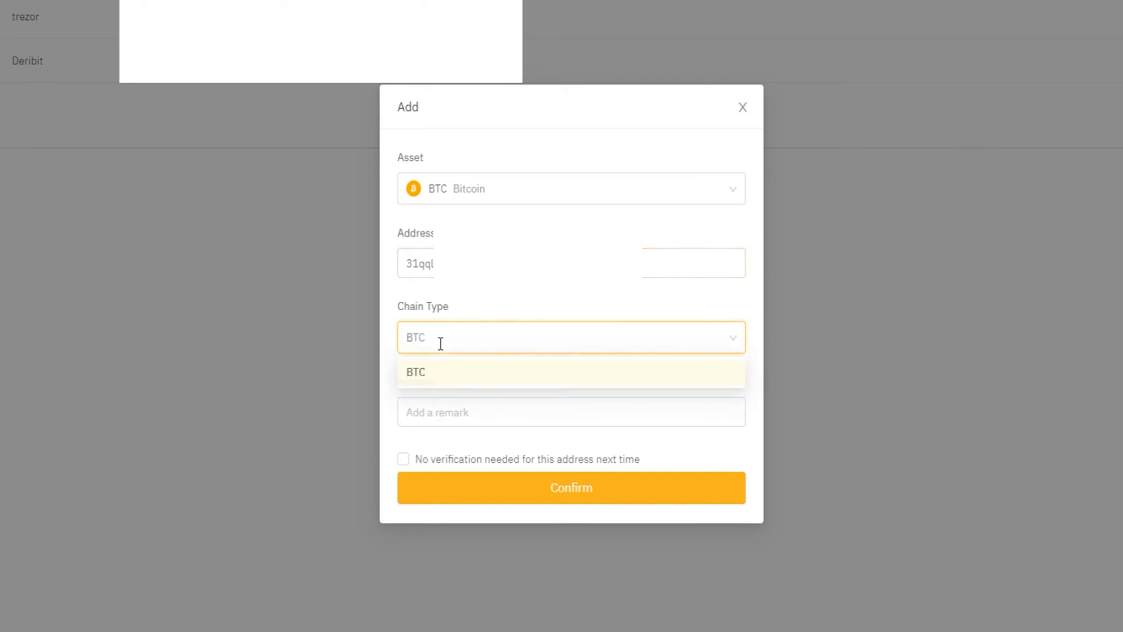
left_click(440, 343)
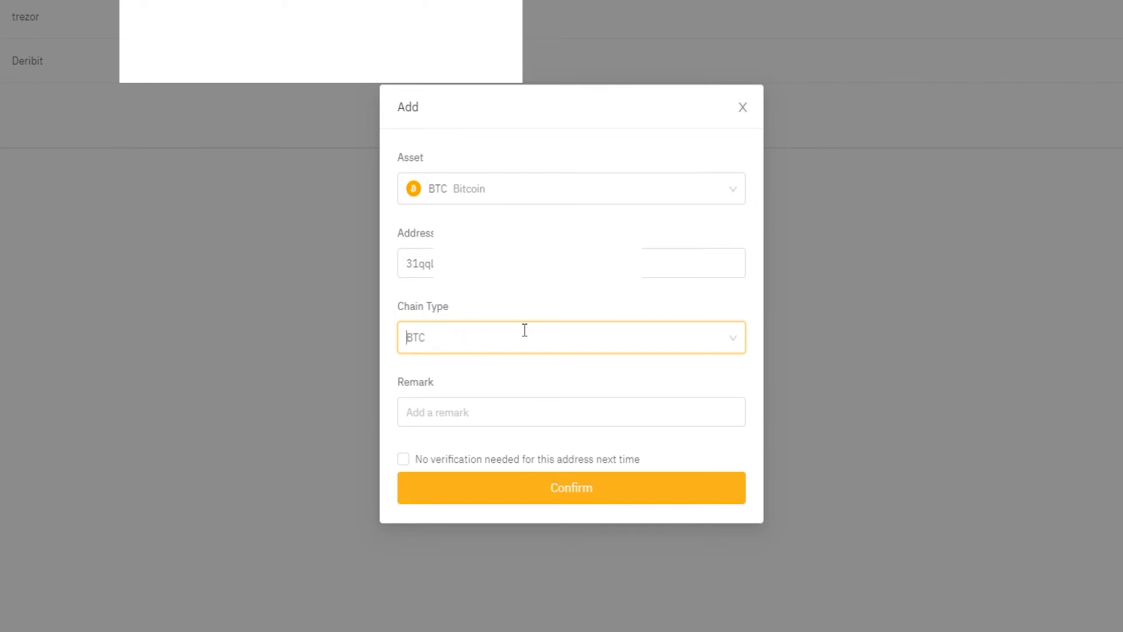
left_click(422, 411)
type("c")
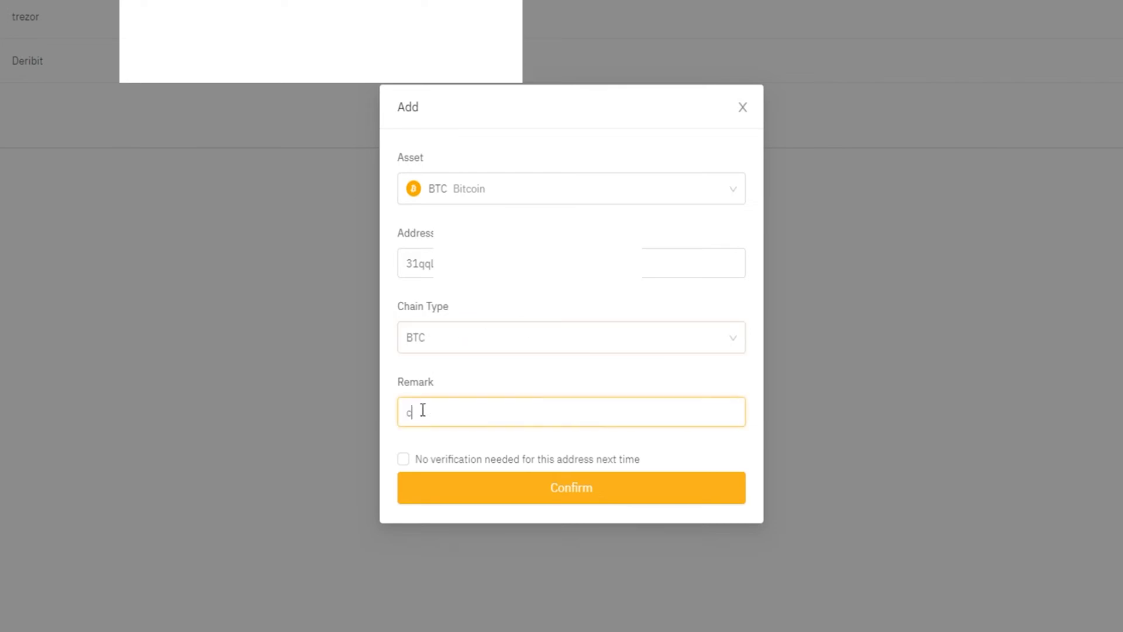
type("oinbase")
left_click(553, 491)
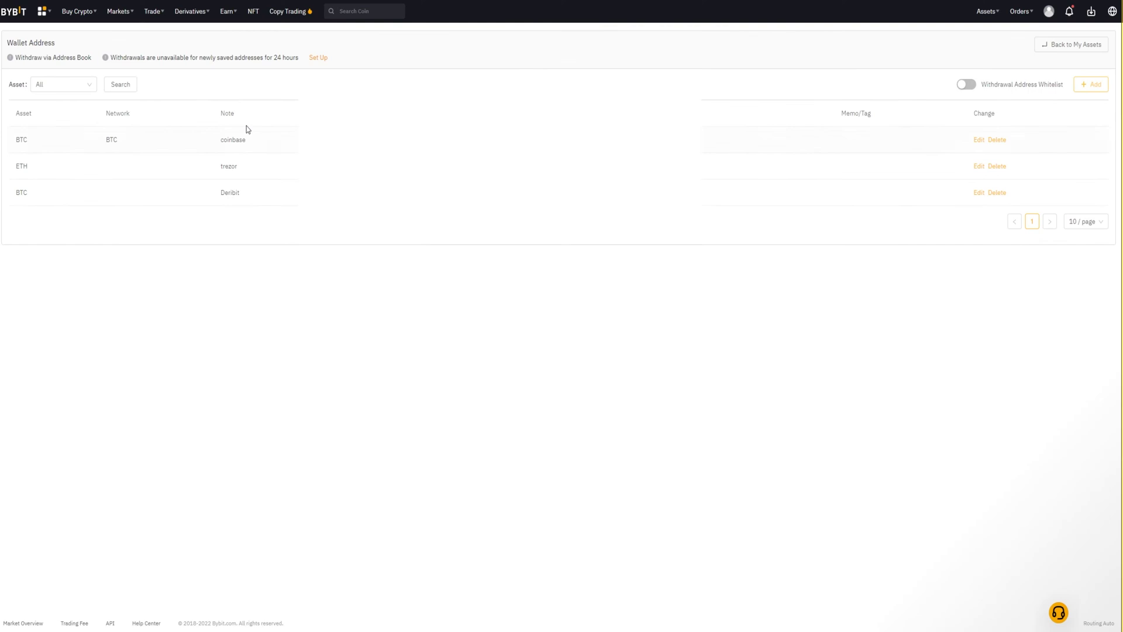
- Check the new coinbase entry in the address list, then return to Assets Overview
mouse_move(5, 113)
left_mouse_down()
mouse_move(42, 114)
mouse_move(20, 113)
left_mouse_up()
left_click(208, 144)
left_click_drag(212, 141, 256, 139)
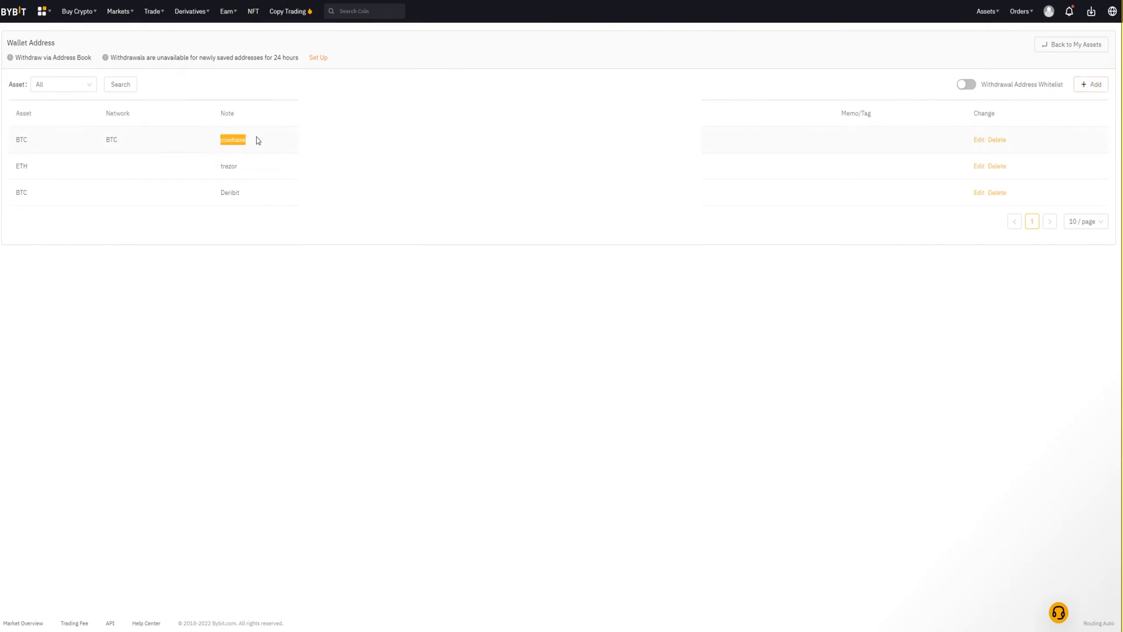
left_click(219, 139)
left_click_drag(111, 61, 304, 61)
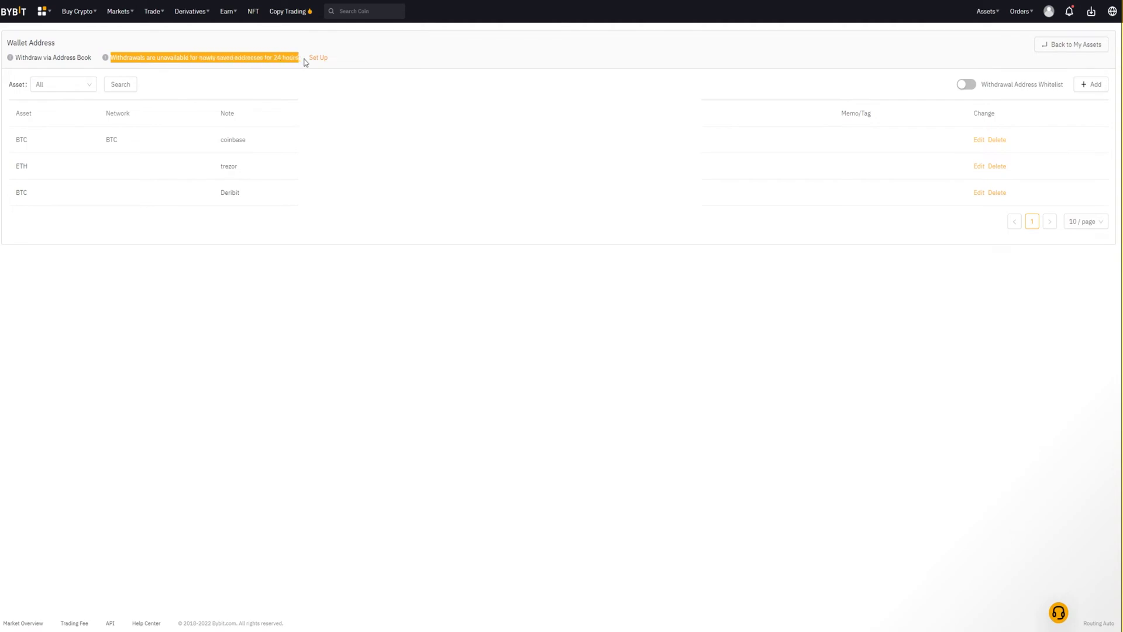
left_click(194, 111)
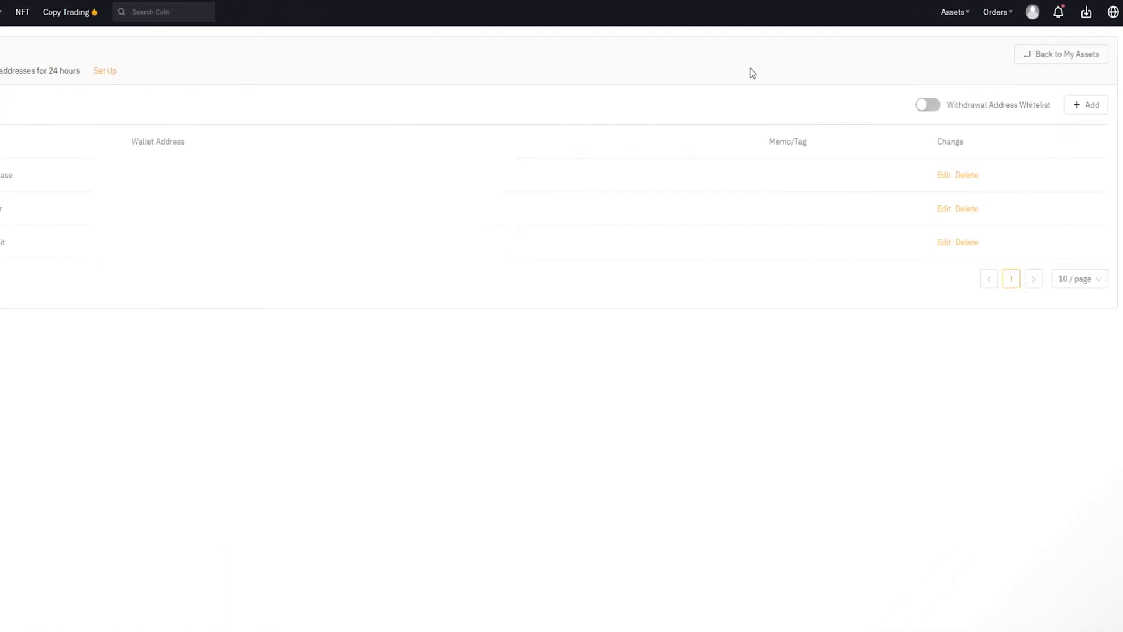
left_click(1056, 65)
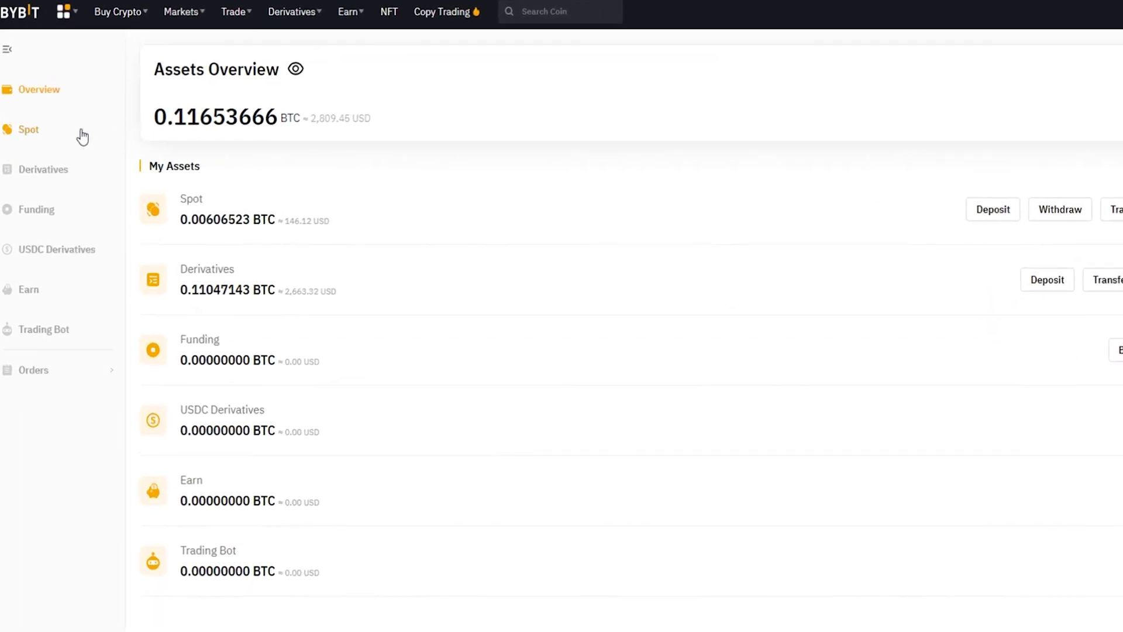
- Go to the Spot account and start a withdrawal from it
left_click(34, 133)
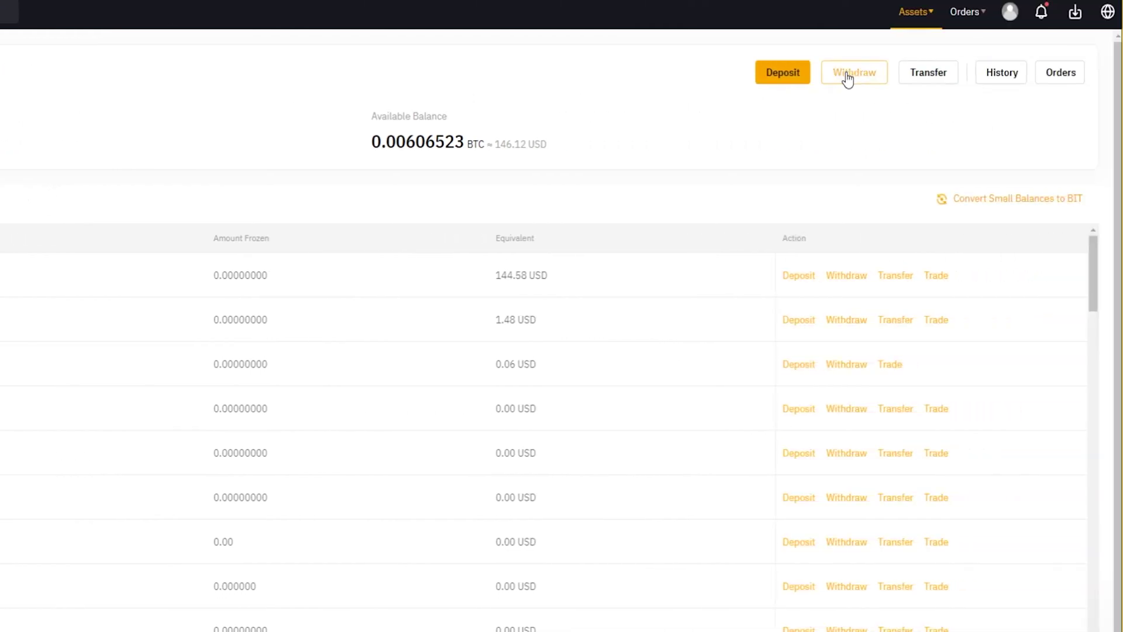
left_click(849, 79)
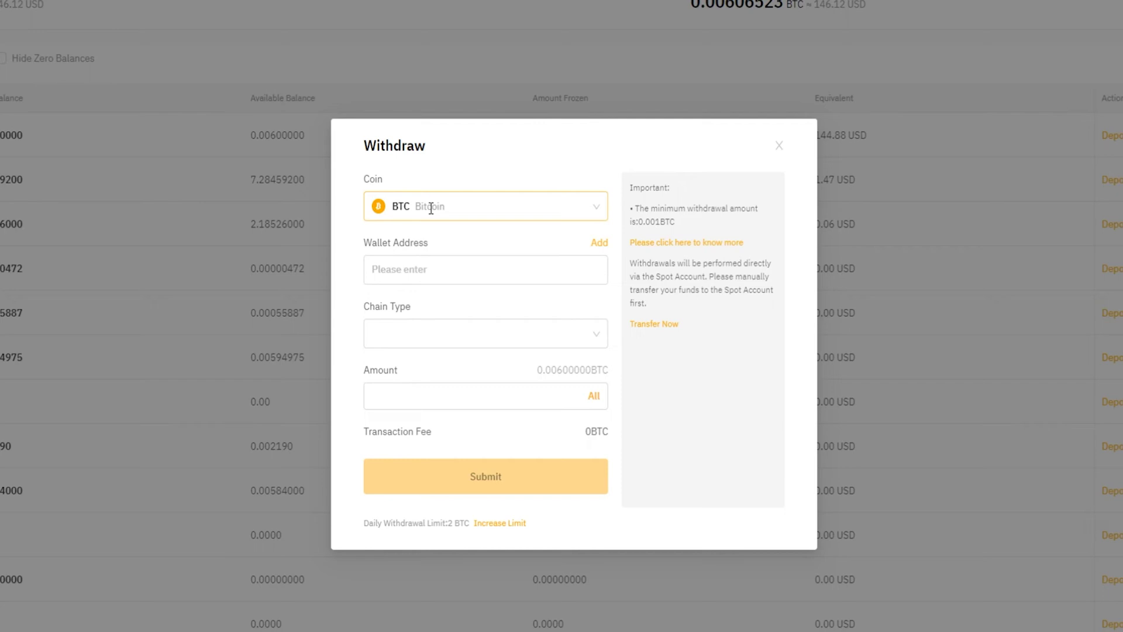
- Select BTC as the coin and the saved coinbase address as the destination
left_click(432, 208)
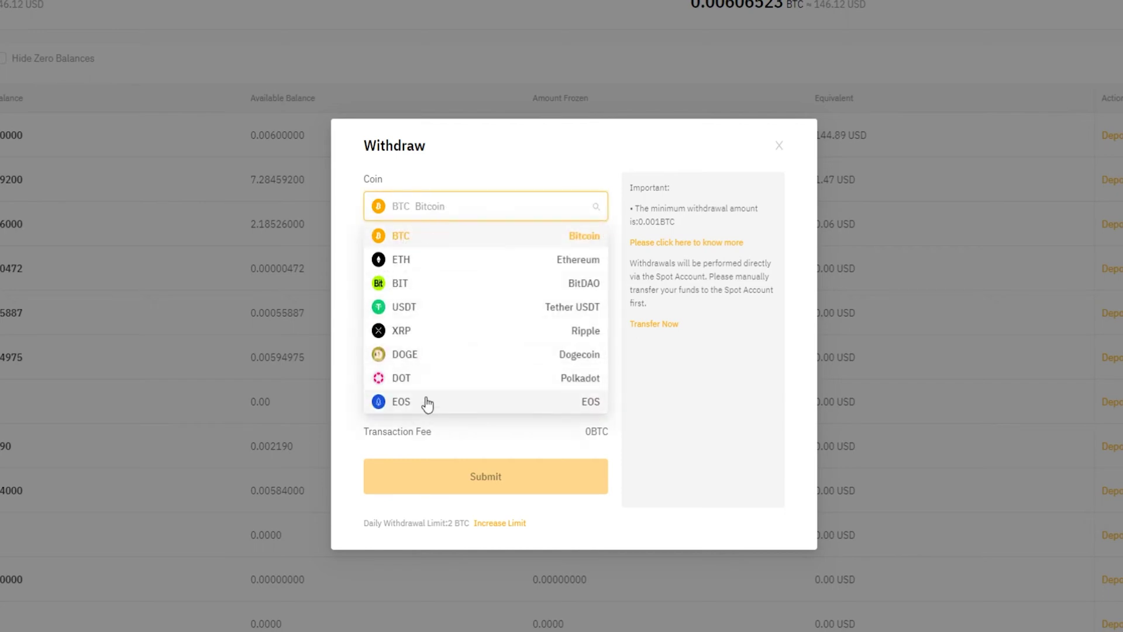
left_click(422, 235)
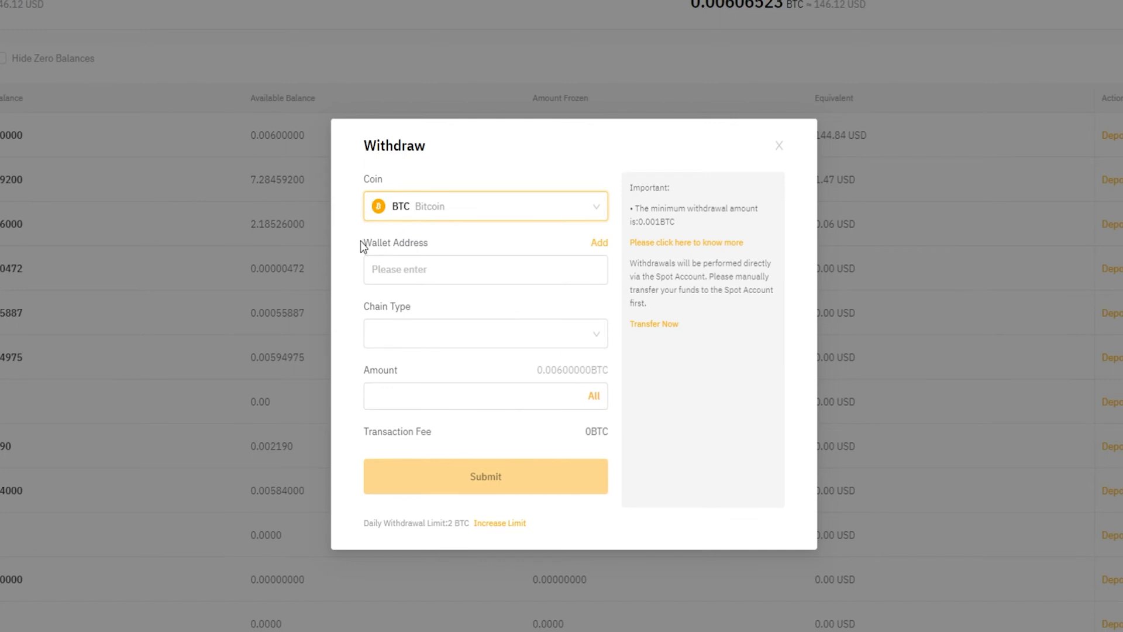
left_click(434, 272)
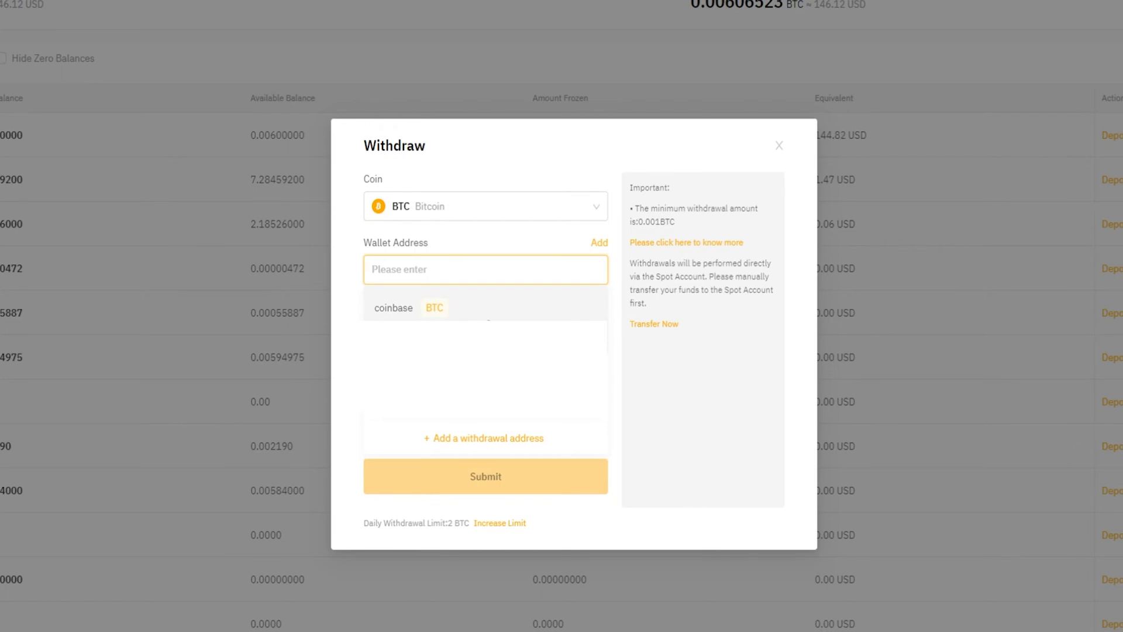
left_click(489, 316)
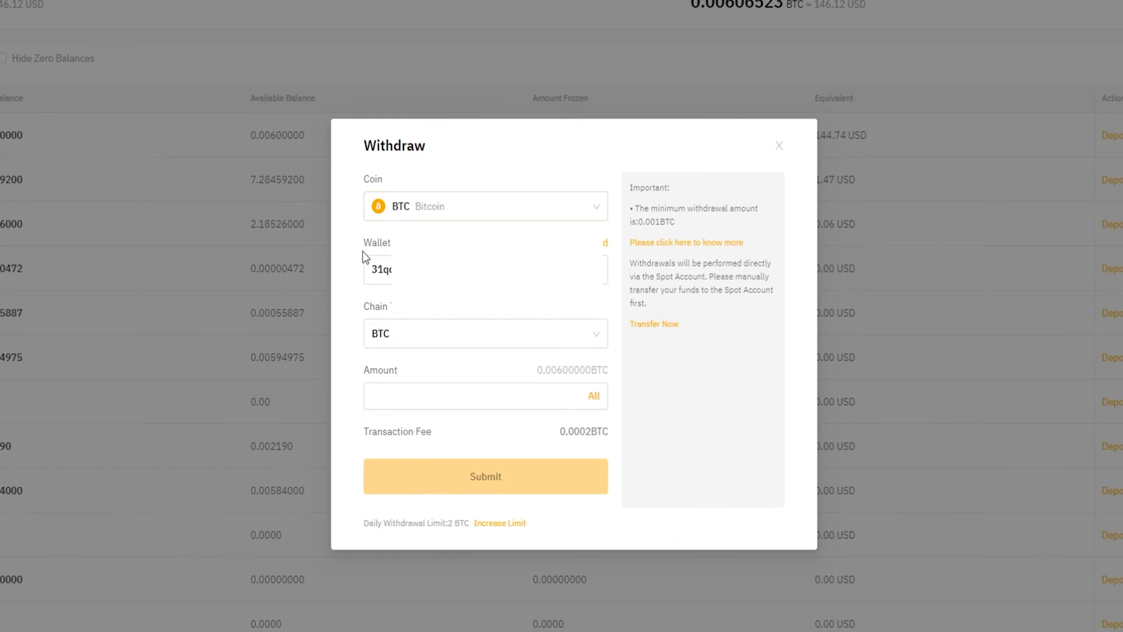
left_click(383, 271)
- Keep the BTC chain and withdraw the full available amount, 0.0058 BTC
left_click(438, 336)
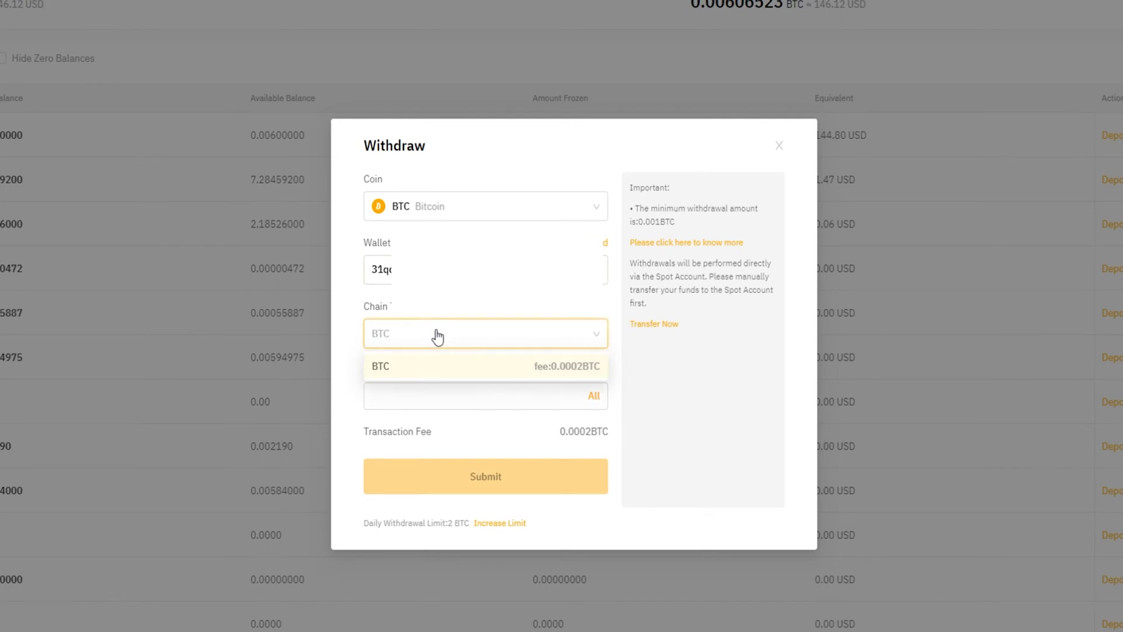
left_click(438, 337)
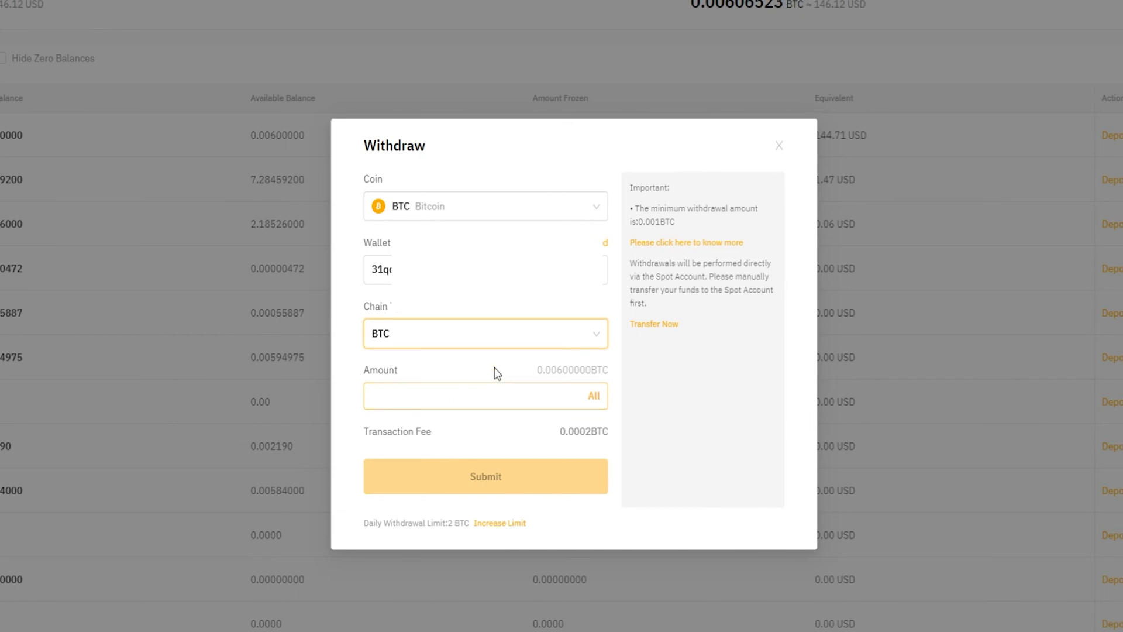
mouse_move(536, 369)
left_mouse_down()
mouse_move(607, 368)
mouse_move(526, 367)
left_mouse_up()
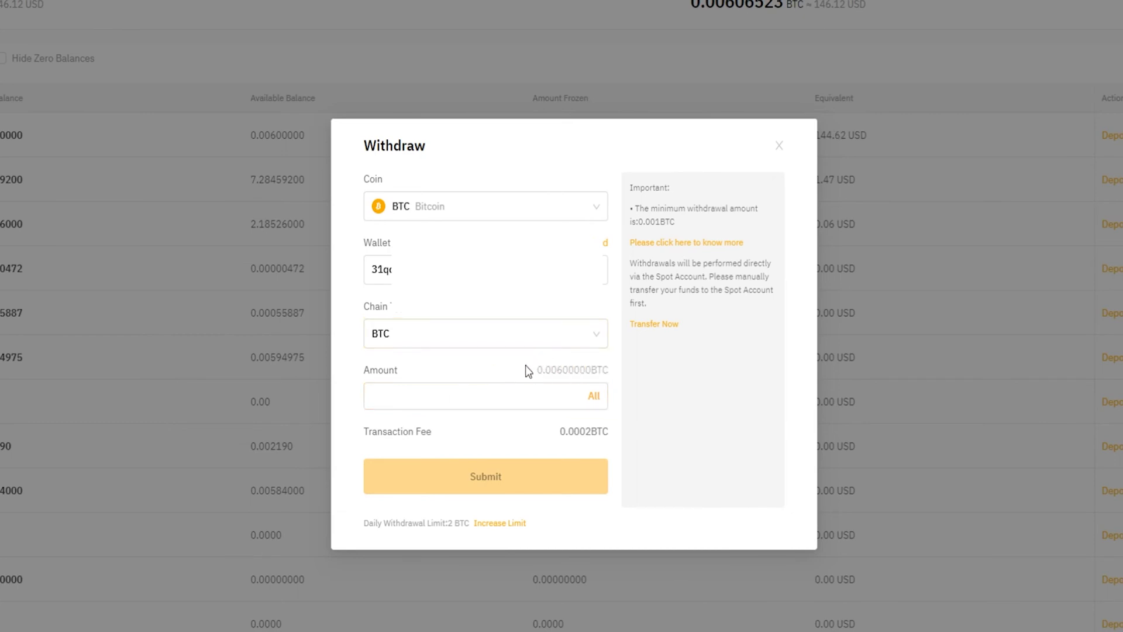
left_click(466, 394)
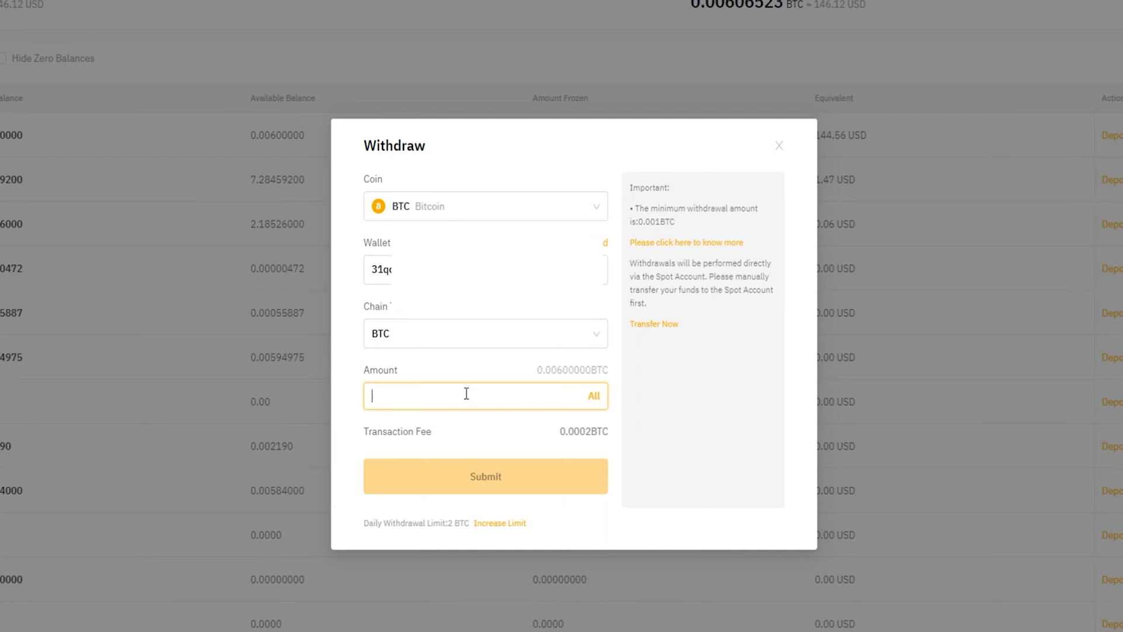
left_click(594, 398)
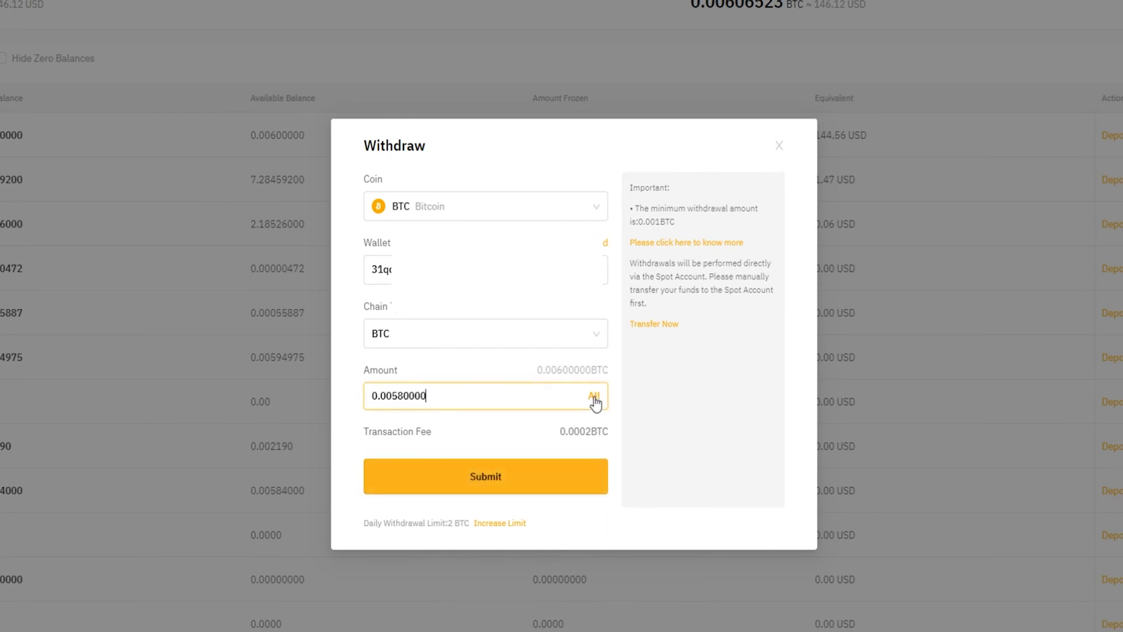
mouse_move(363, 432)
left_mouse_down()
mouse_move(609, 433)
mouse_move(366, 426)
left_mouse_up()
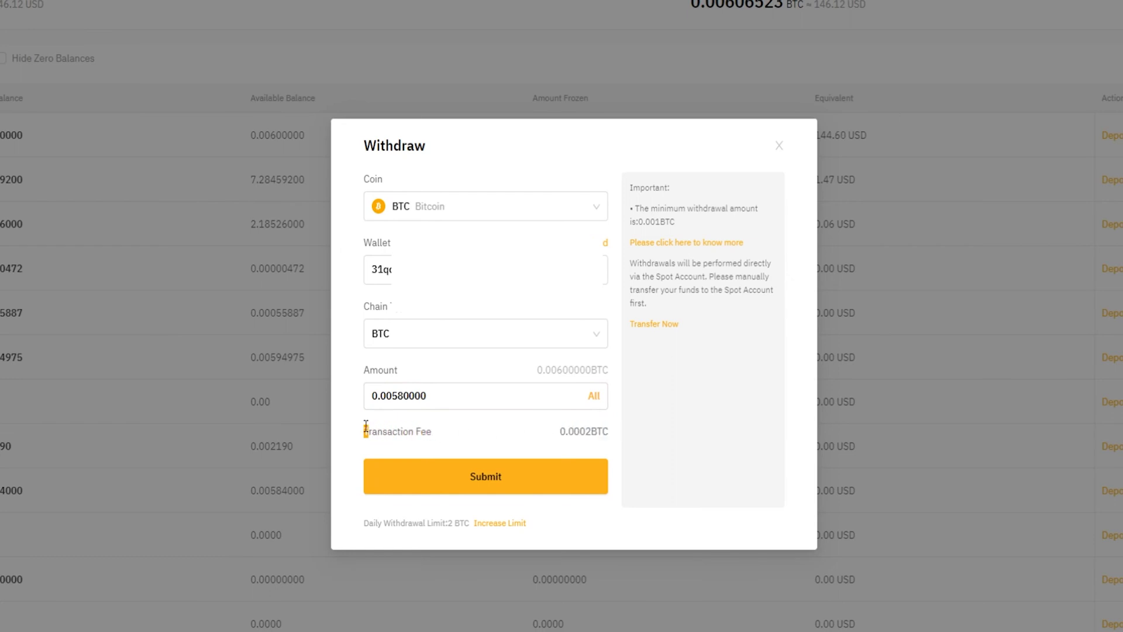
- Submit the 0.0058 BTC withdrawal, entering the e-mail and Google Authenticator verification codes
left_click(440, 397)
left_click(489, 484)
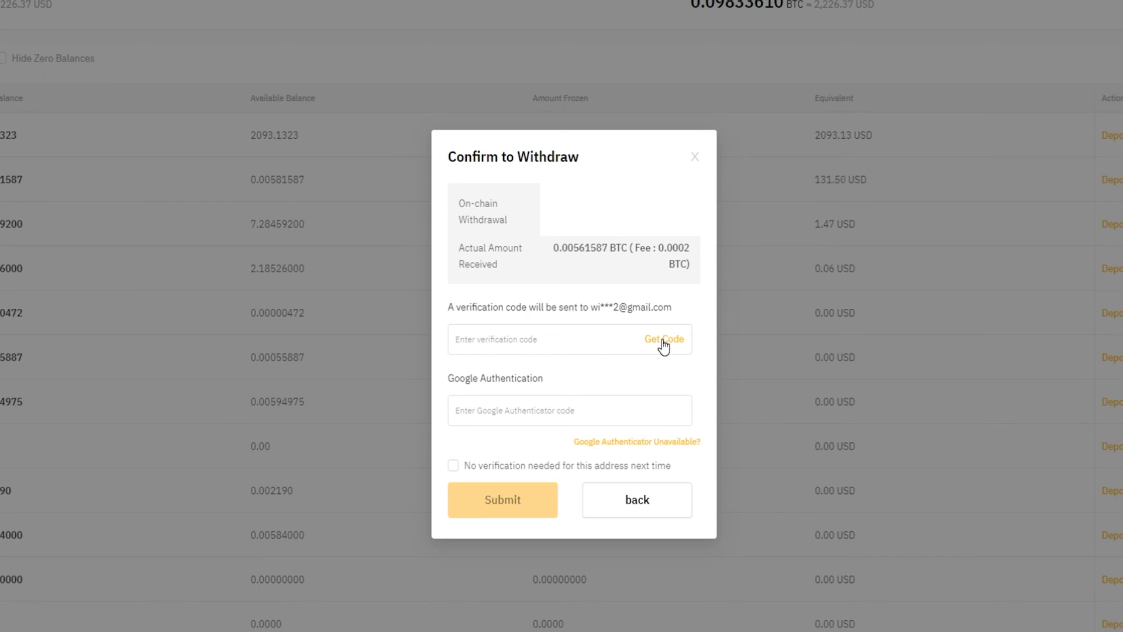
left_click(665, 341)
key("ctrl+v")
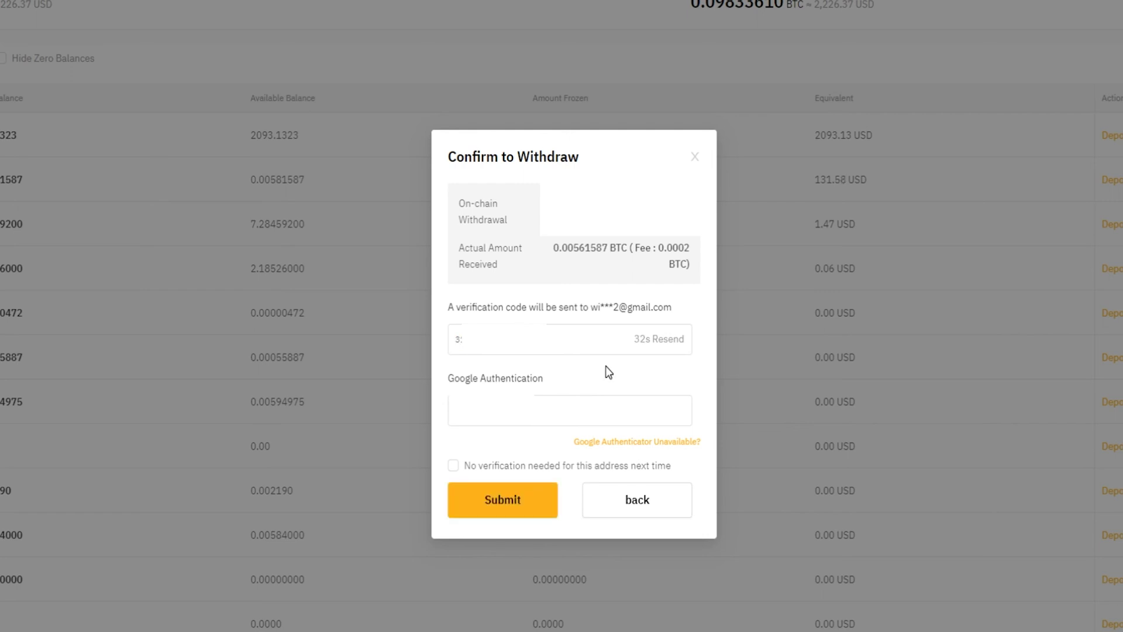
left_click(480, 505)
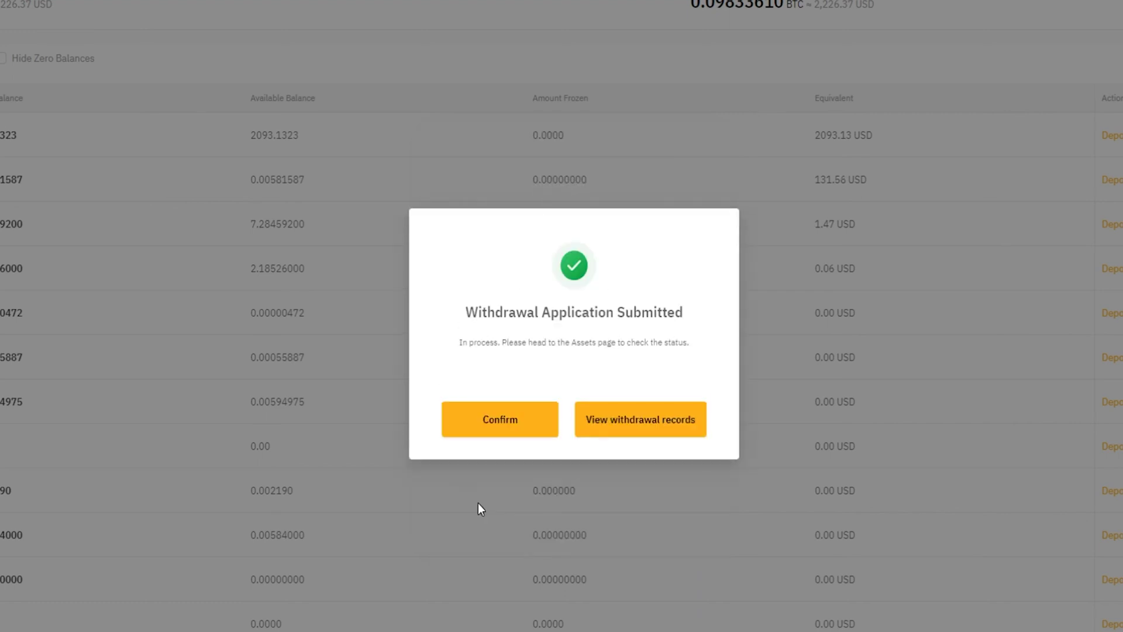